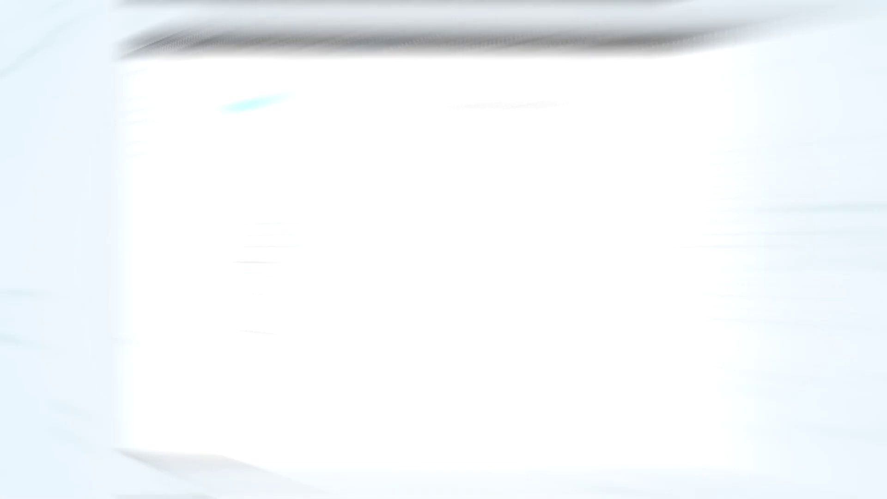
# Open Collect Multiple Payments through the bulk payments link on the Accounting page.
pyautogui.click(484, 75)
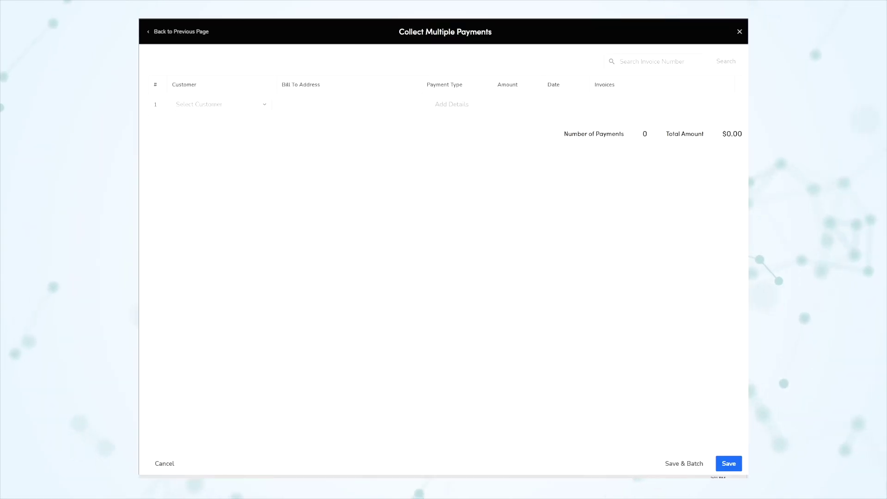
# Open the Select Customer dropdown in the first payment row.
pyautogui.click(221, 104)
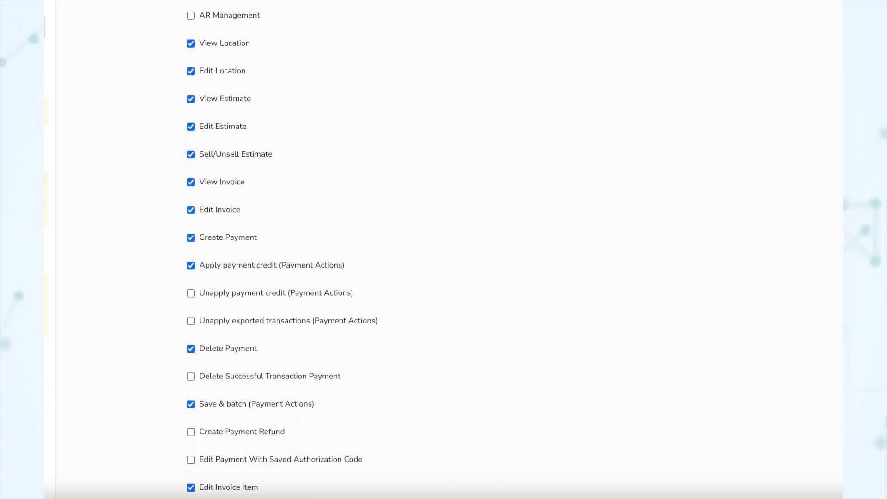
# Scroll through the Dispatch role's permissions filtered by 'inv'.
pyautogui.scroll(-10, 444, 249)
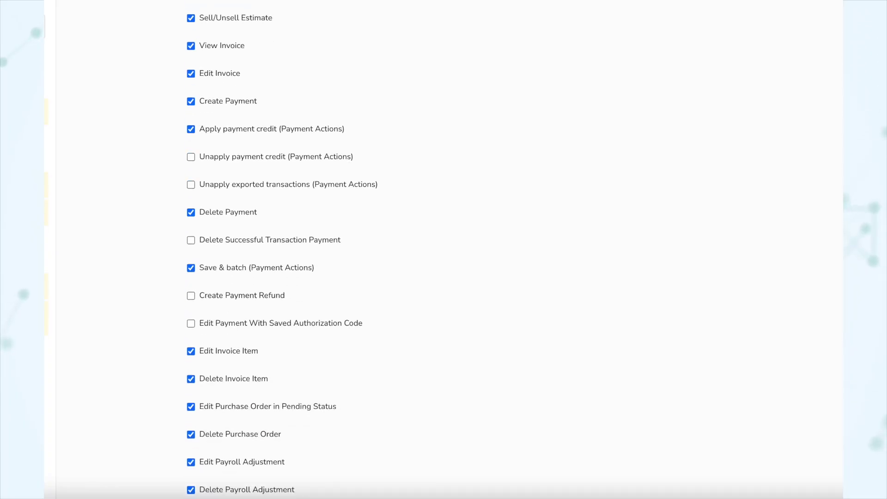
pyautogui.scroll(-15, 443, 250)
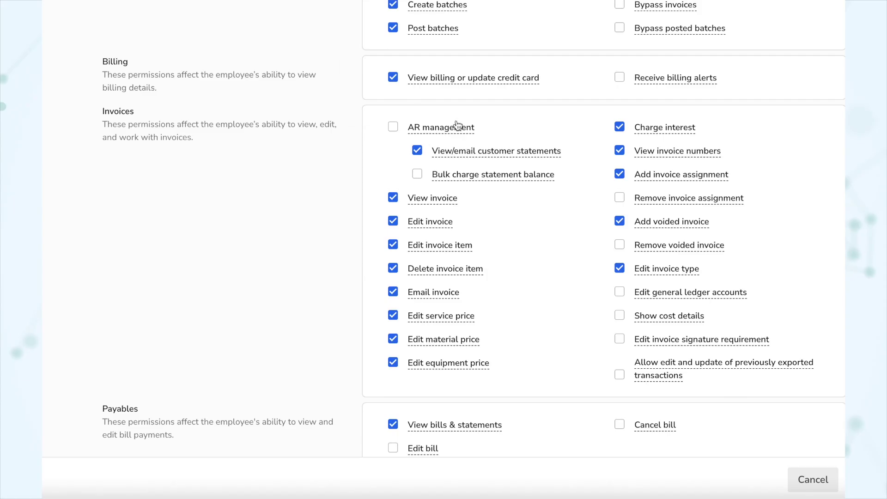
# Grant Dispatch the Create payment permission by ticking, then unticking, Delete payment.
pyautogui.moveTo(457, 131)
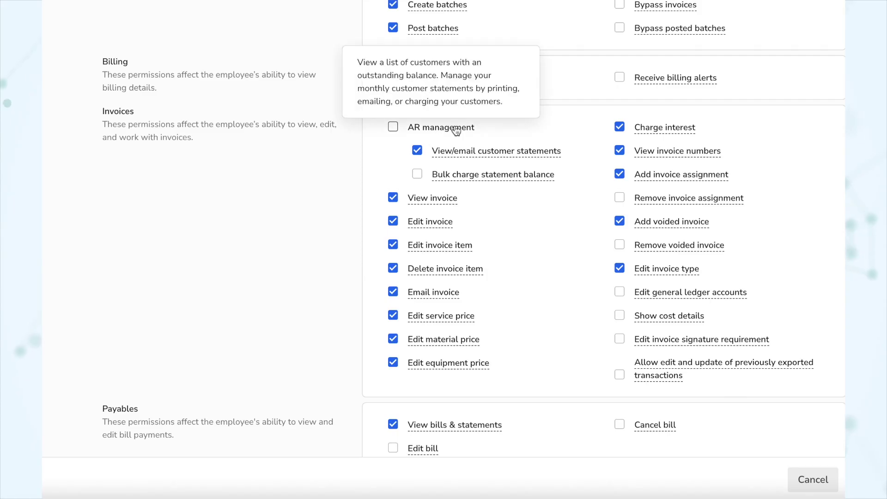
pyautogui.moveTo(455, 155)
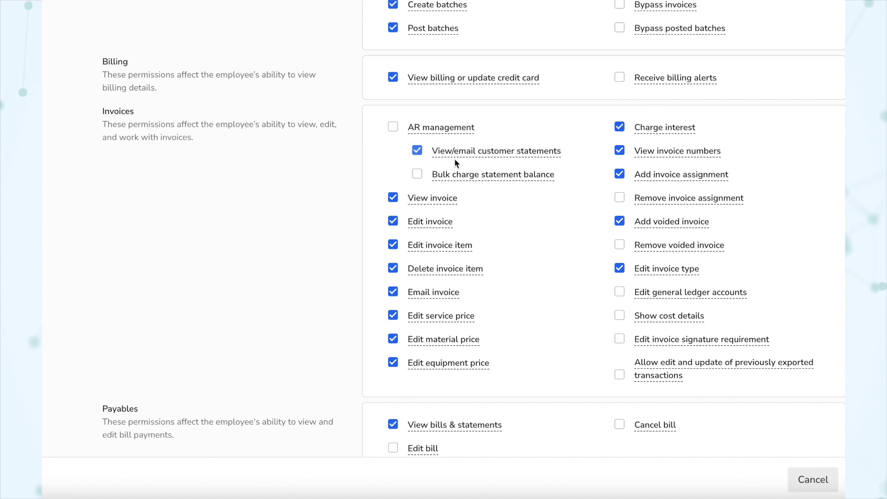
pyautogui.moveTo(446, 199)
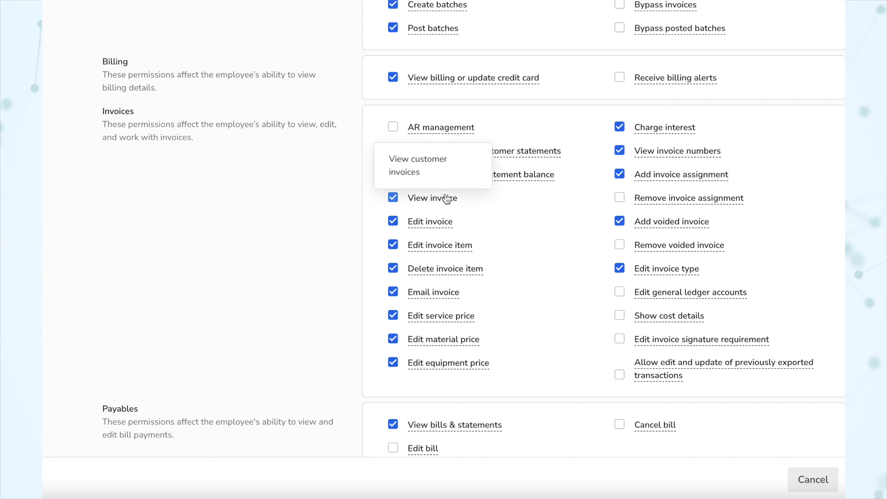
pyautogui.scroll(-9, 331, 289)
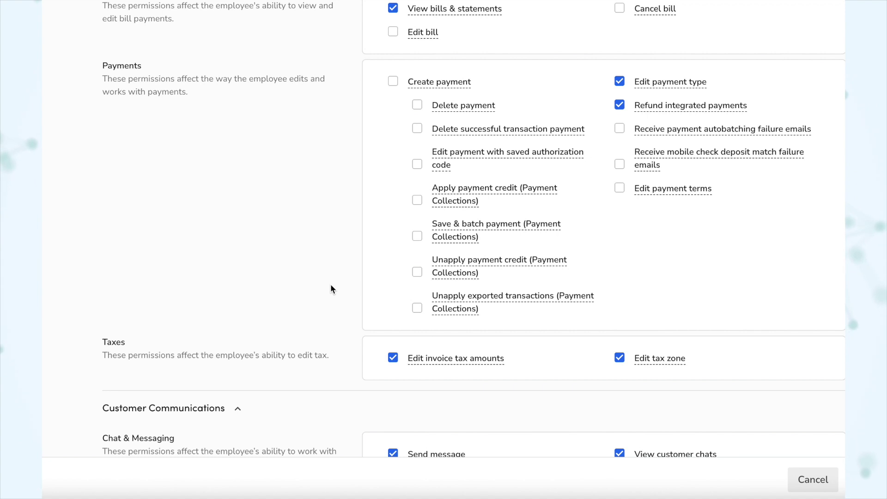
pyautogui.click(415, 110)
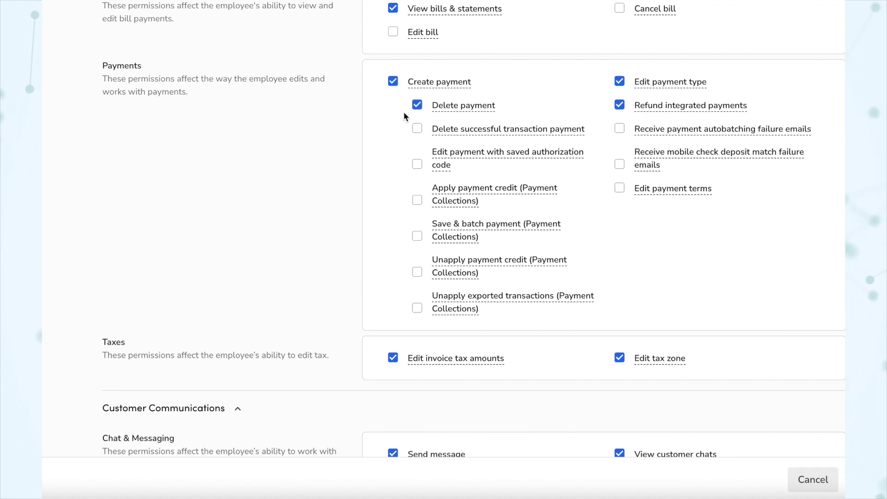
pyautogui.click(416, 108)
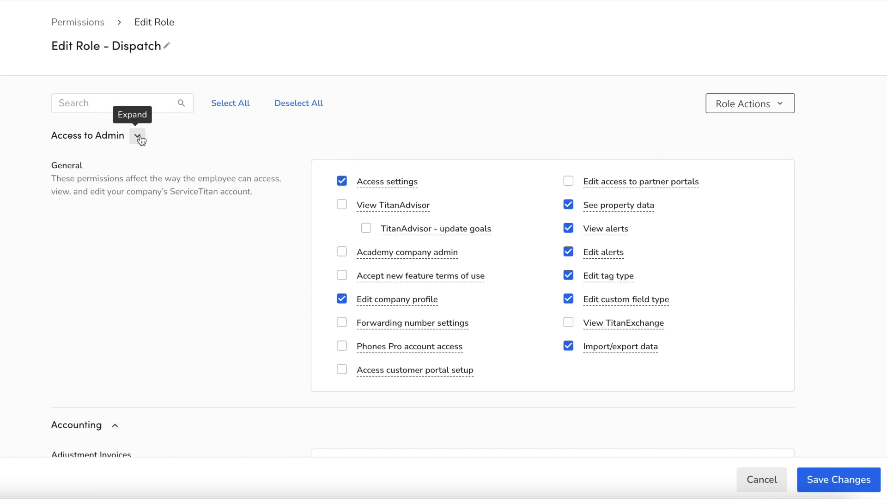
# Collapse Access to Admin, toggle the Accounting group, and open the employee's Permission Actions.
pyautogui.click(137, 137)
pyautogui.click(116, 174)
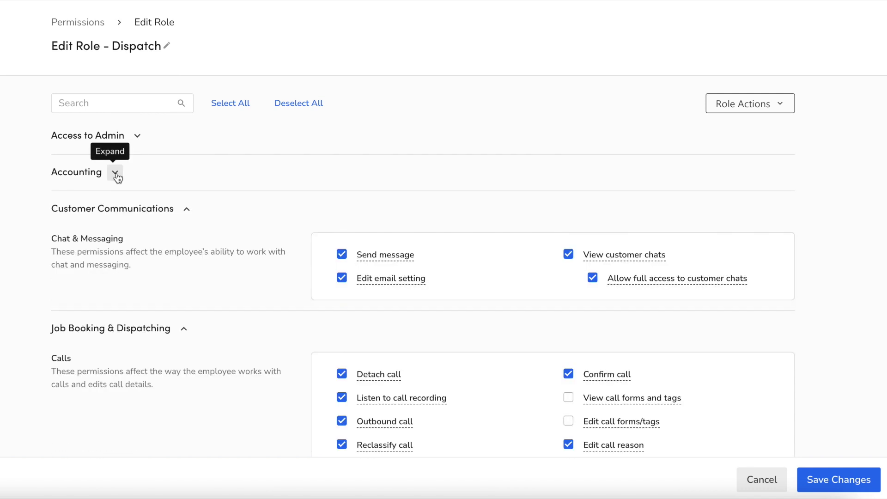
pyautogui.click(115, 175)
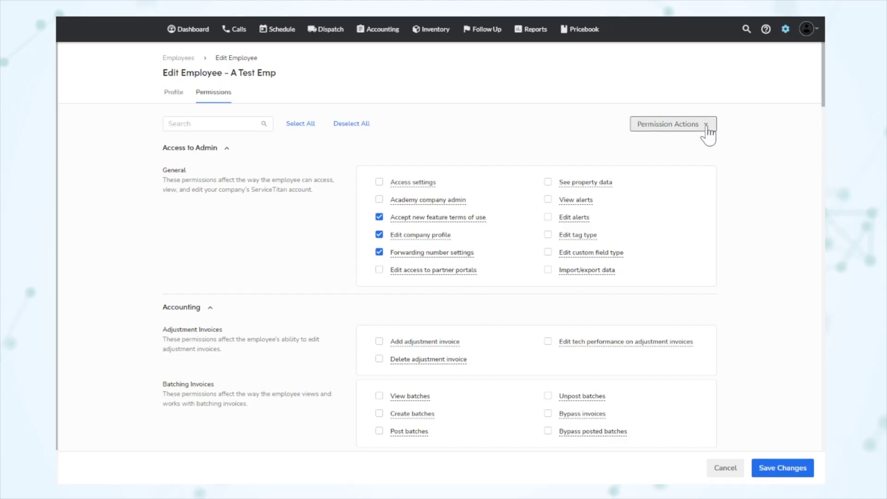
pyautogui.click(706, 129)
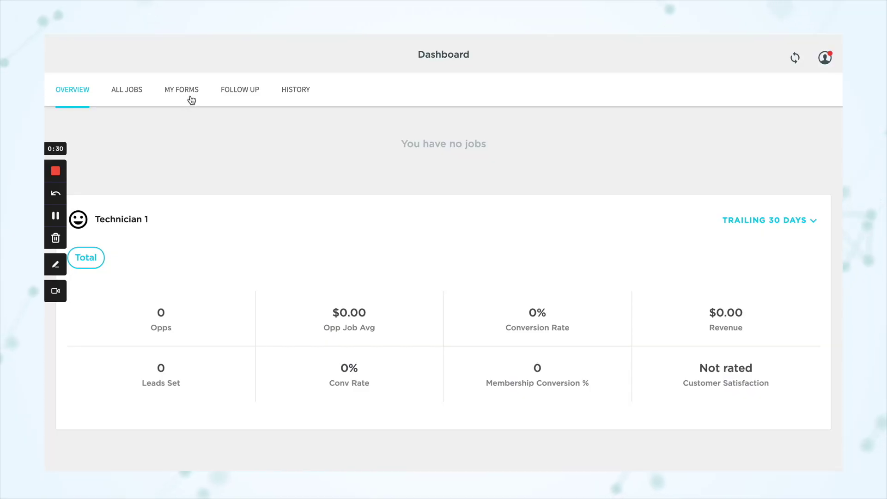
# Switch to the technician's My Forms list and start adding a new form.
pyautogui.click(187, 93)
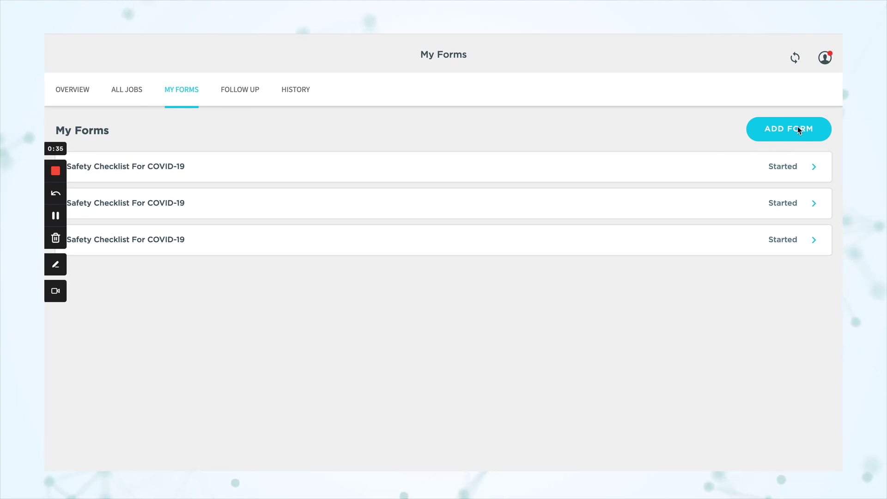
pyautogui.click(779, 133)
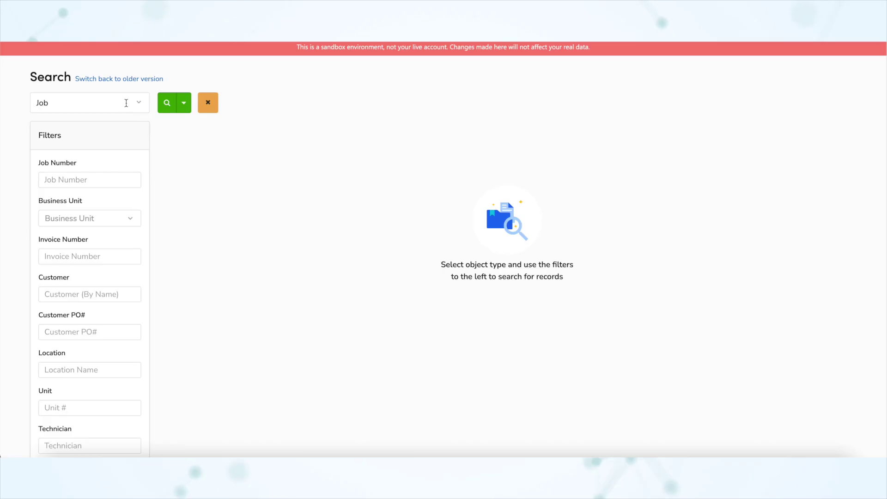
# Search Form records filtered to Completed state, form name Tech Form, assigned to Technician.
pyautogui.click(126, 101)
pyautogui.click(95, 200)
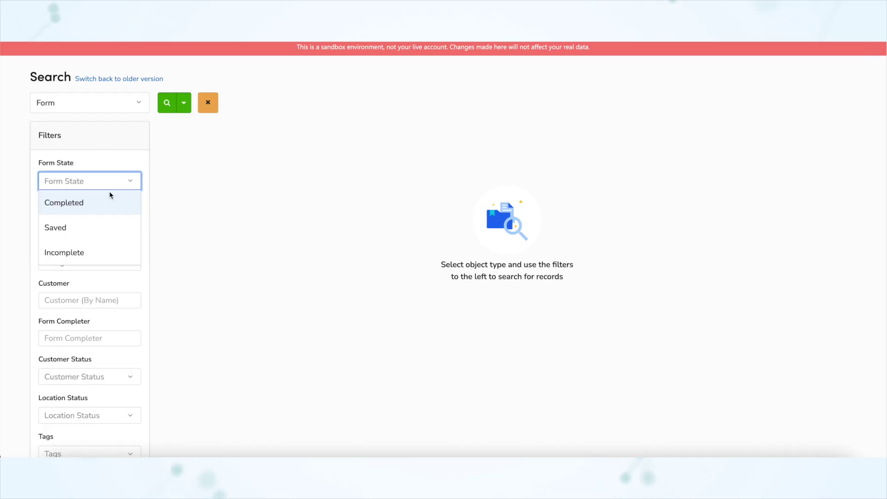
pyautogui.click(84, 207)
pyautogui.click(190, 236)
pyautogui.click(112, 226)
pyautogui.write('tec')
pyautogui.moveTo(79, 276); pyautogui.dragTo(78, 298)
pyautogui.click(79, 259)
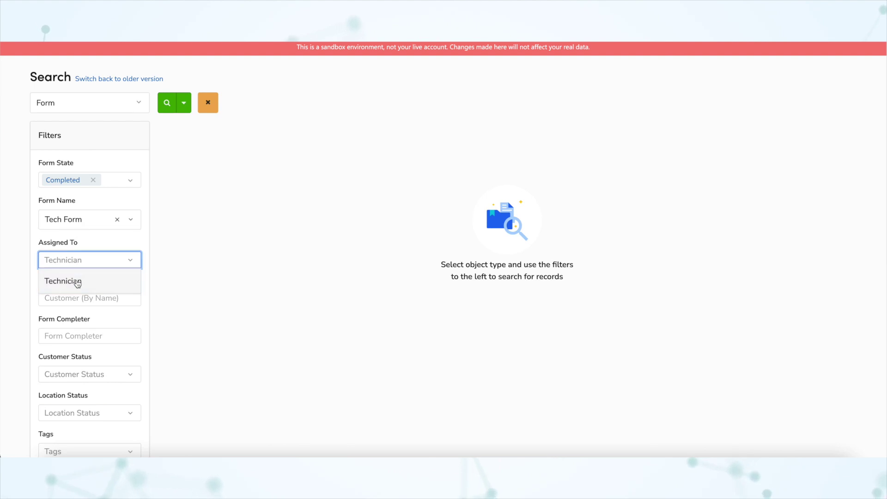
pyautogui.click(75, 281)
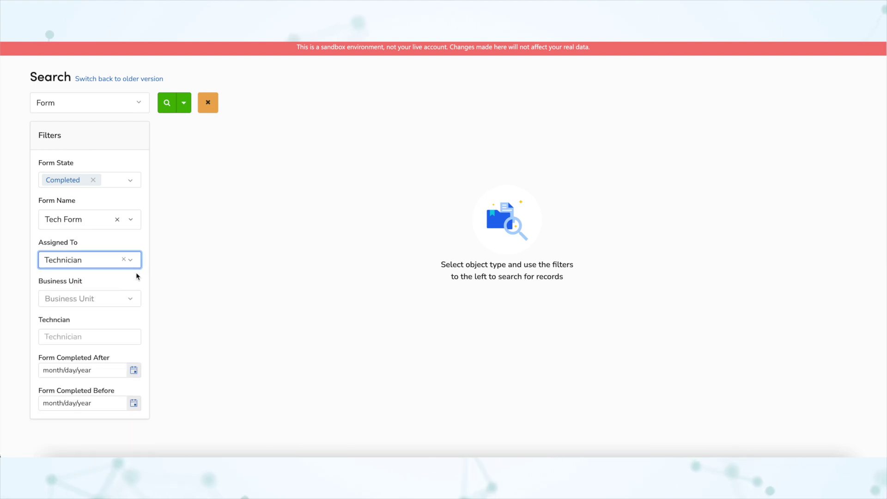
pyautogui.click(167, 109)
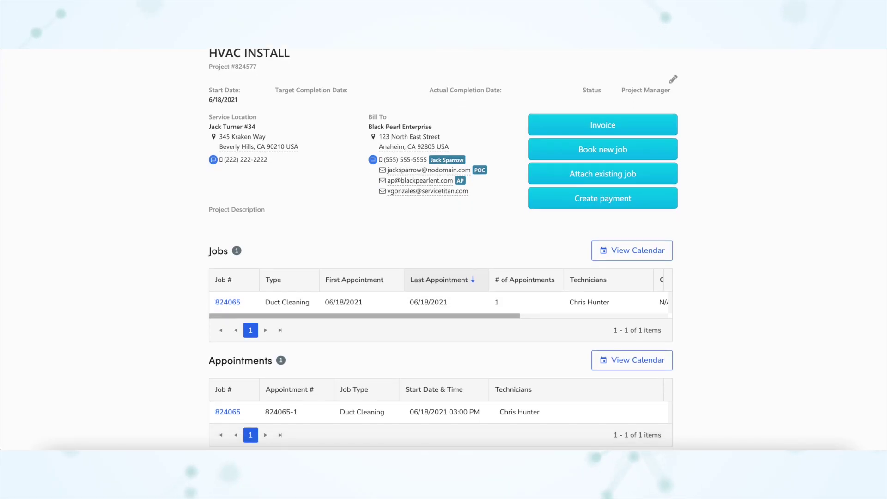
# Scroll the HVAC INSTALL project page through Jobs, Invoices and History, then back up.
pyautogui.scroll(-3, 444, 250)
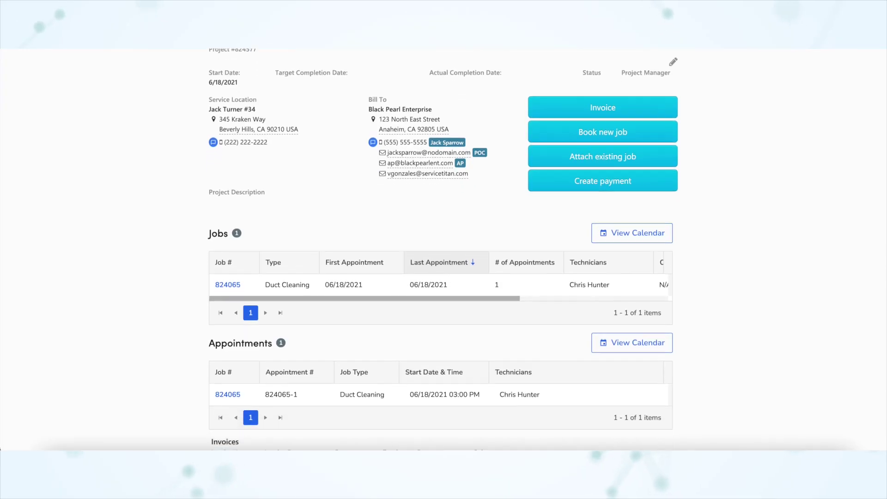
pyautogui.scroll(-5, 879, 246)
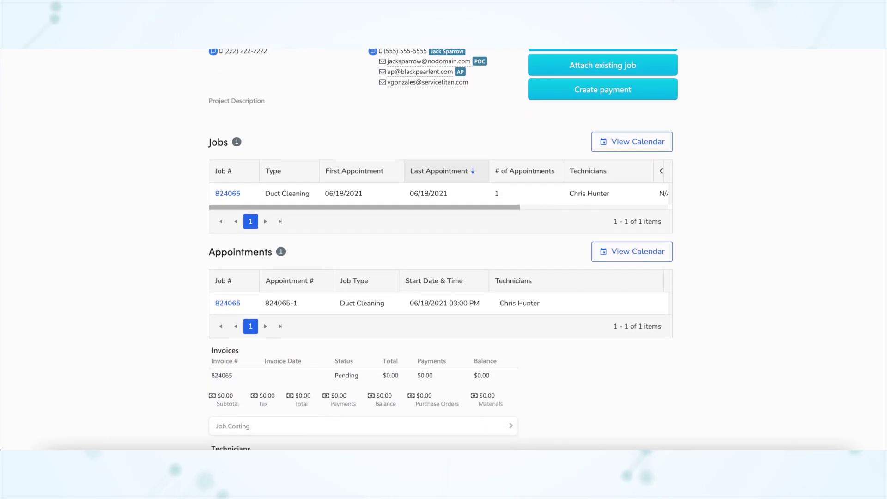
pyautogui.scroll(-3, 881, 277)
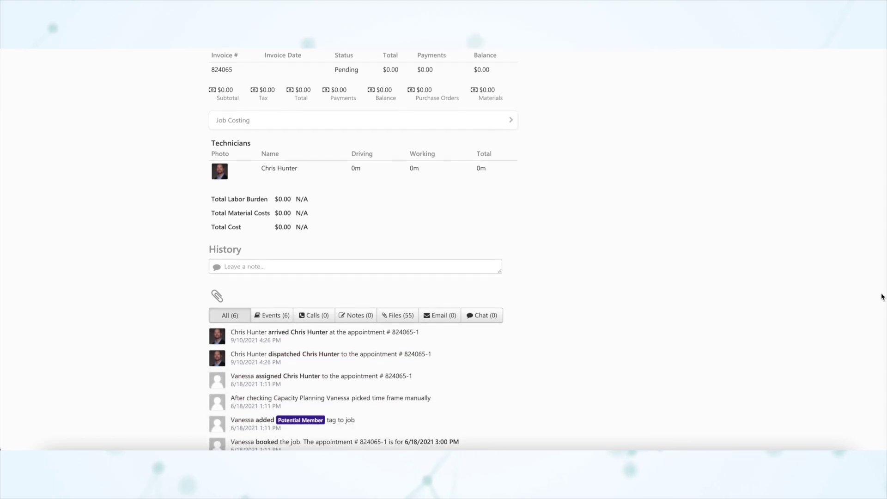
pyautogui.scroll(7, 877, 255)
pyautogui.scroll(3, 856, 106)
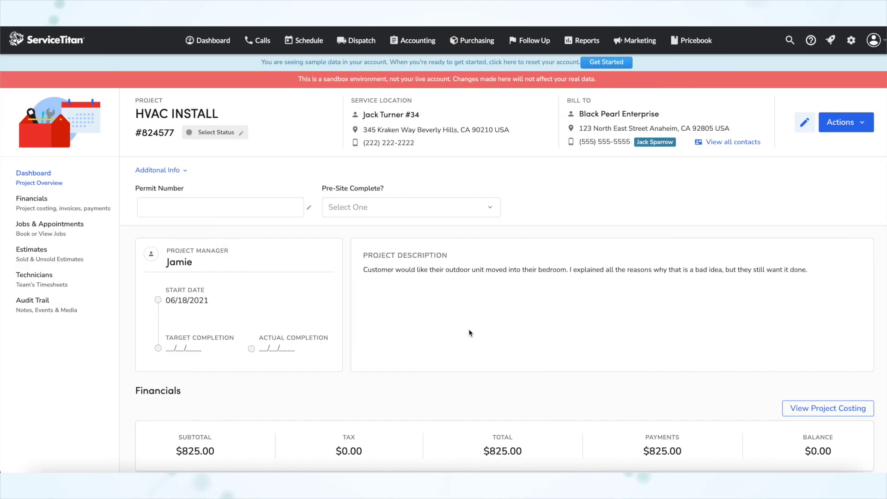
# Browse the project's Financials, Estimates and Technicians sections.
pyautogui.scroll(-5, 504, 359)
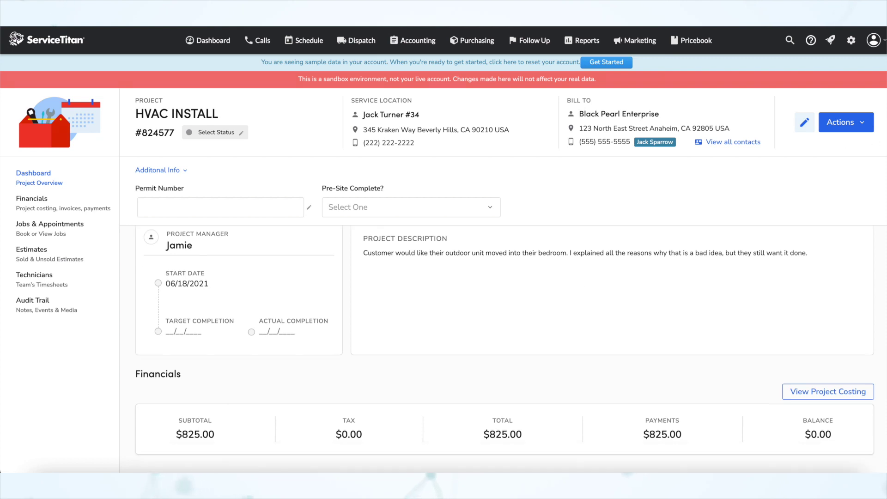
pyautogui.scroll(3, 504, 359)
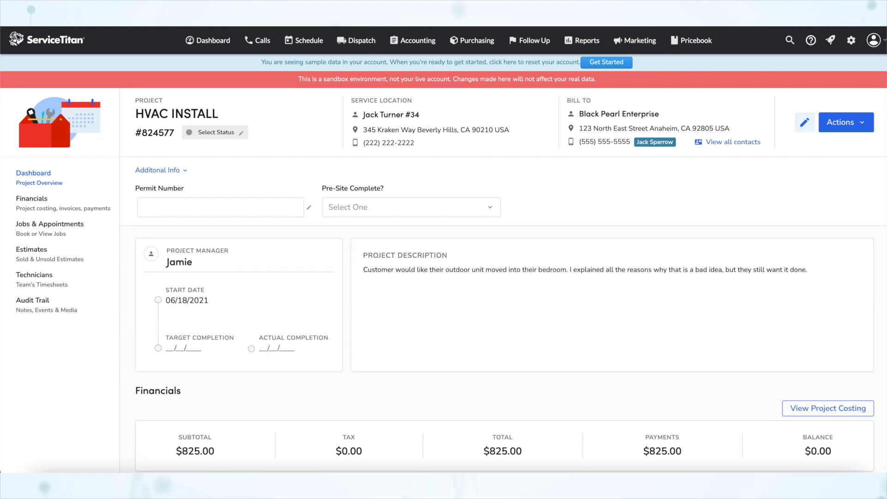
pyautogui.click(63, 206)
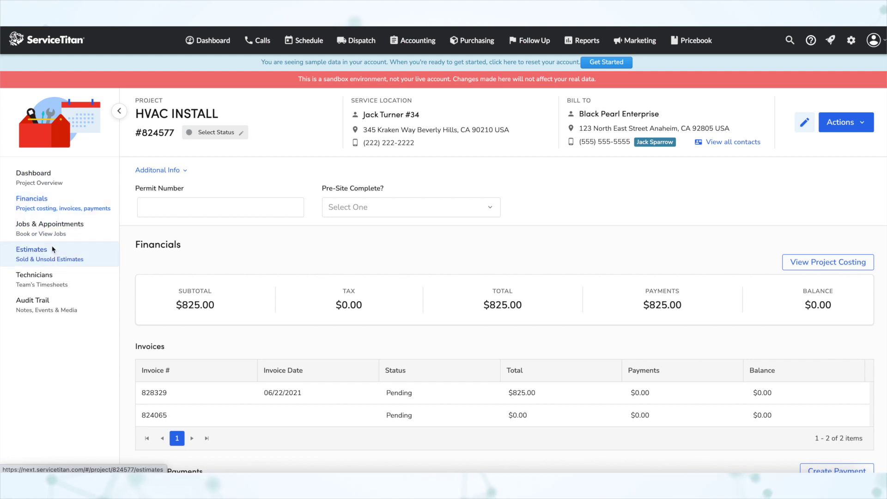
pyautogui.click(51, 260)
pyautogui.click(47, 279)
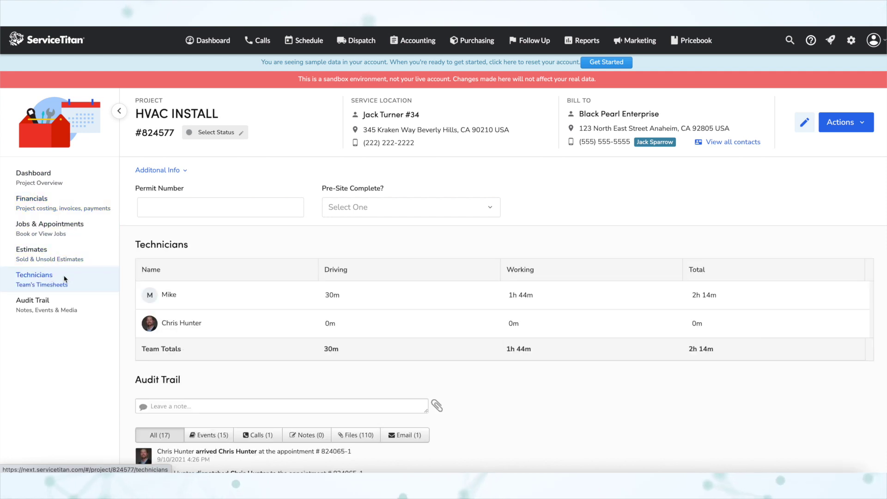
pyautogui.scroll(15, 370, 294)
pyautogui.scroll(-5, 370, 295)
pyautogui.scroll(-10, 370, 295)
pyautogui.scroll(6, 370, 296)
pyautogui.scroll(3, 370, 296)
# Return to the project overview, revisit Estimates, and open the Actions dropdown.
pyautogui.click(51, 180)
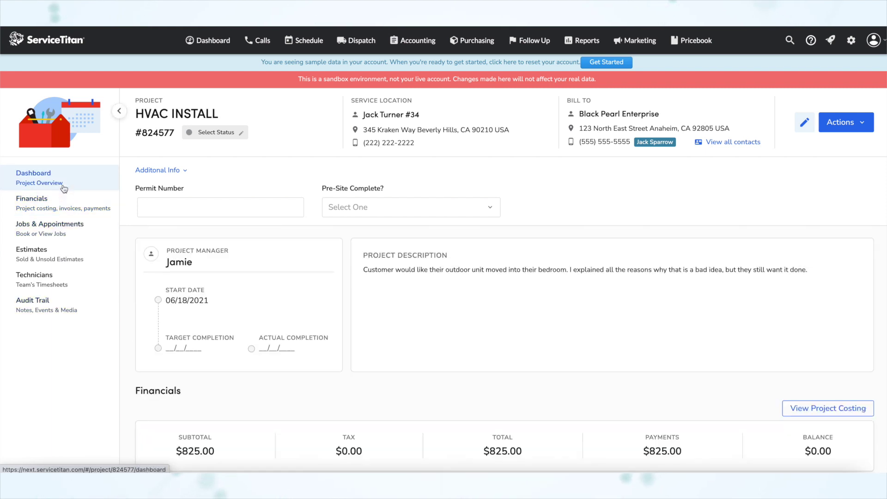
pyautogui.click(54, 254)
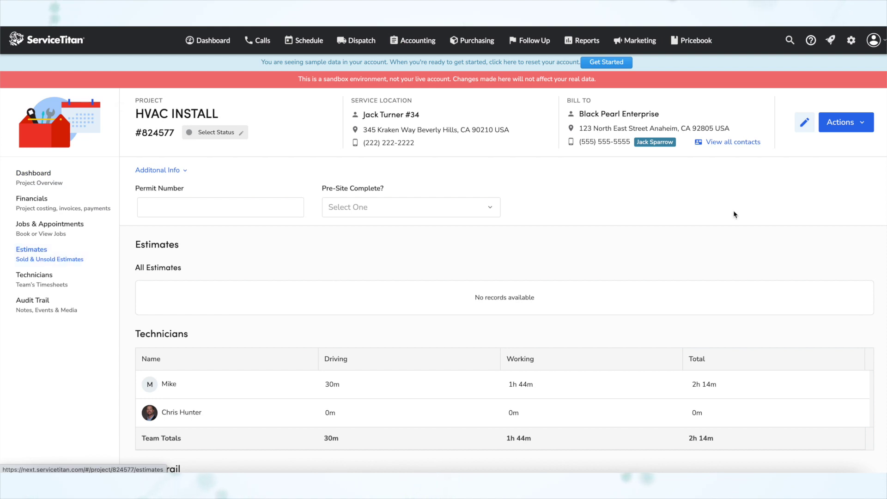
pyautogui.click(865, 126)
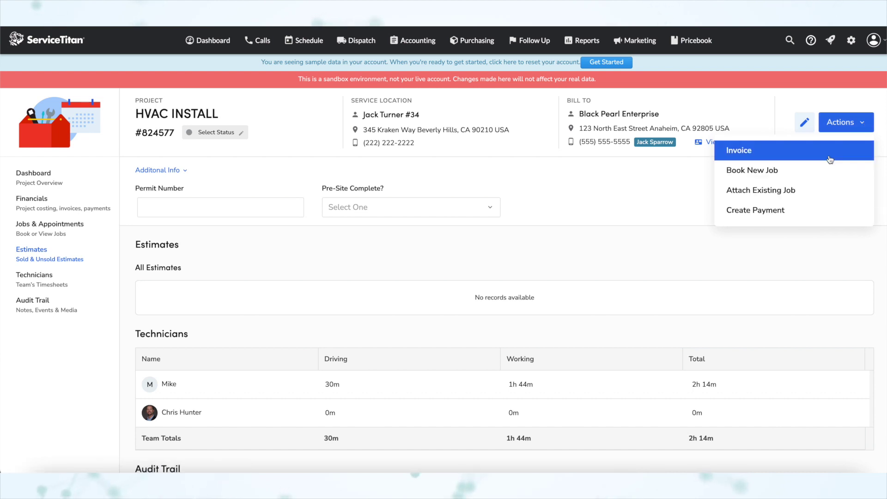
# Close the Actions dropdown and select the Permit Number field.
pyautogui.click(862, 124)
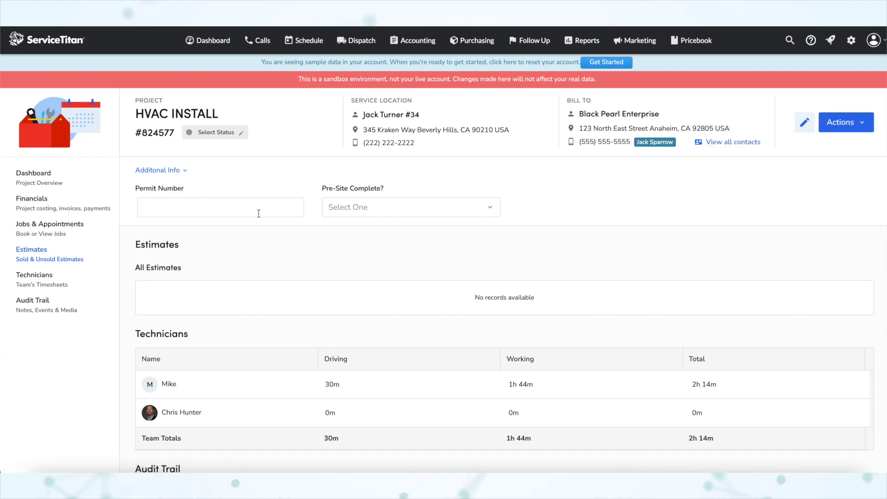
pyautogui.click(178, 206)
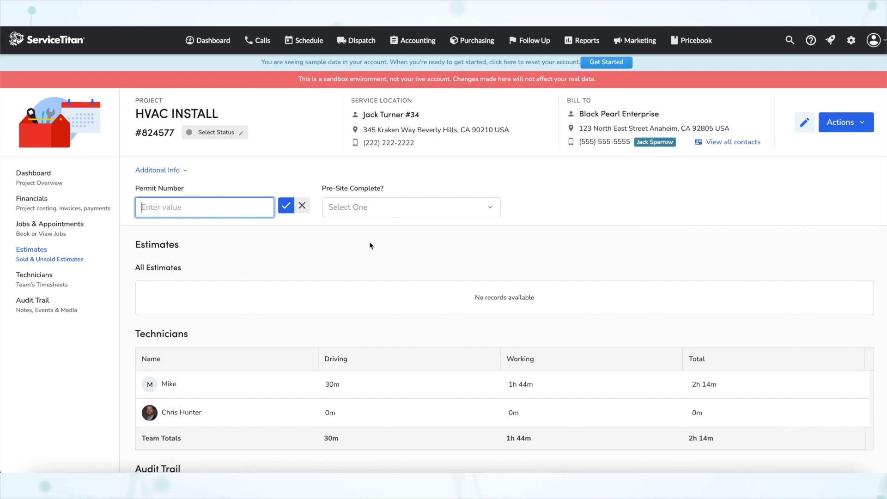
pyautogui.scroll(-10, 369, 248)
pyautogui.scroll(10, 375, 268)
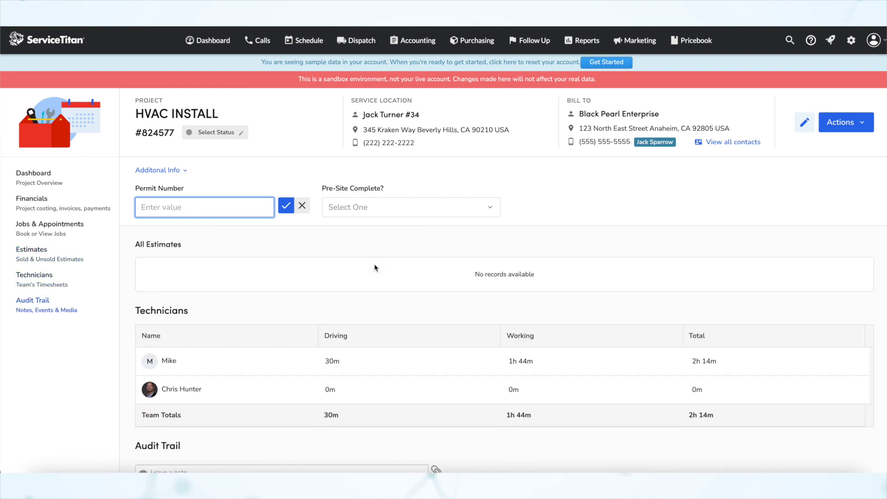
pyautogui.scroll(5, 323, 249)
# Toggle the Additional Info section until it ends up collapsed.
pyautogui.click(184, 175)
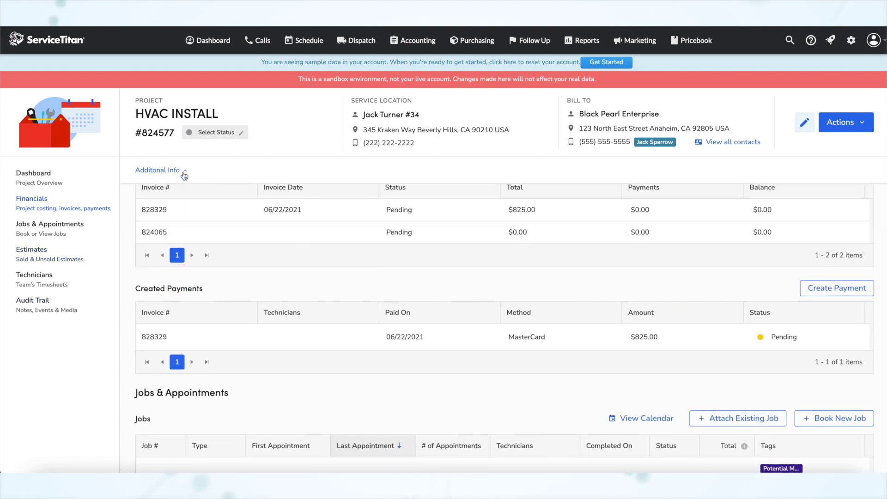
pyautogui.click(184, 175)
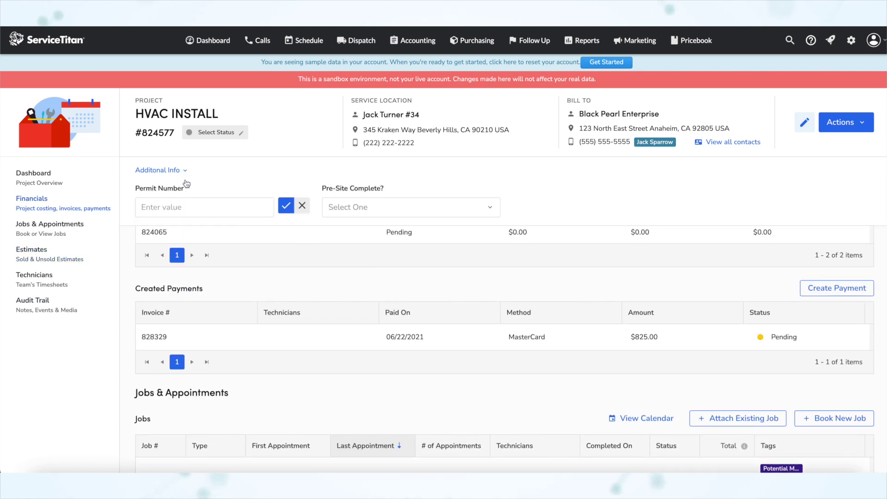
pyautogui.scroll(5, 199, 217)
pyautogui.click(176, 174)
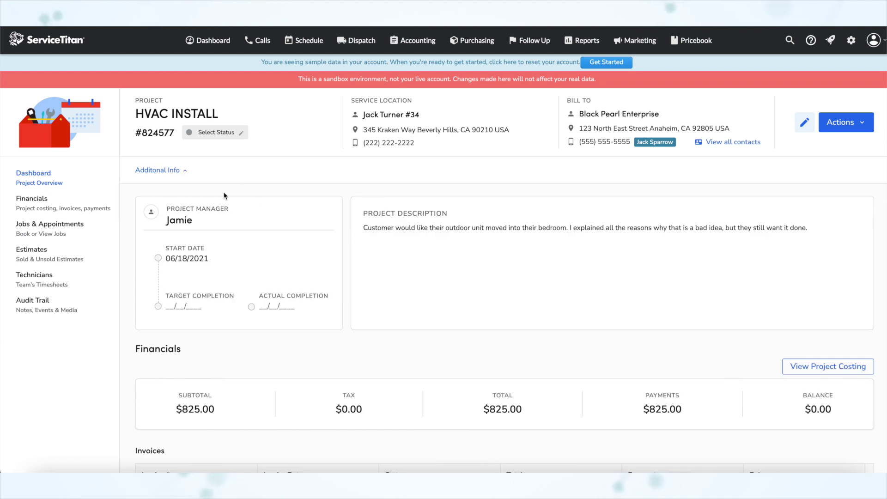
# Enter permit number 12345 and set Pre-Site Complete to Yes under Additional Info.
pyautogui.click(173, 172)
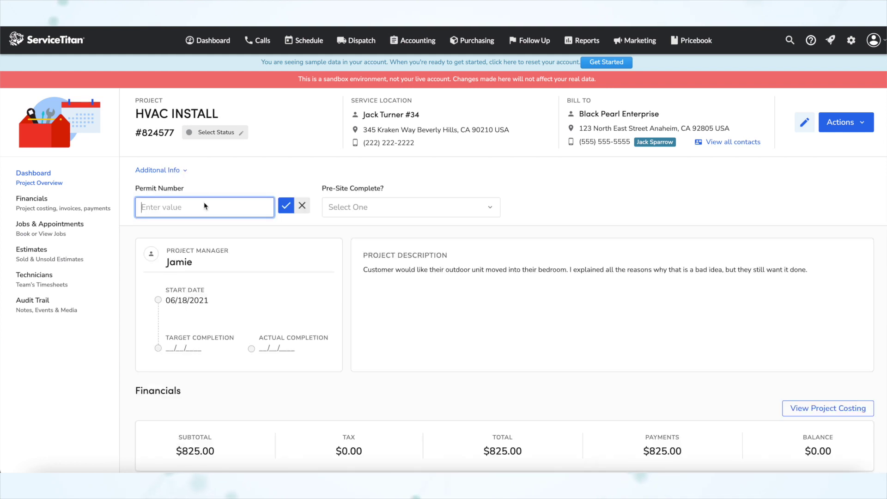
pyautogui.write('12345')
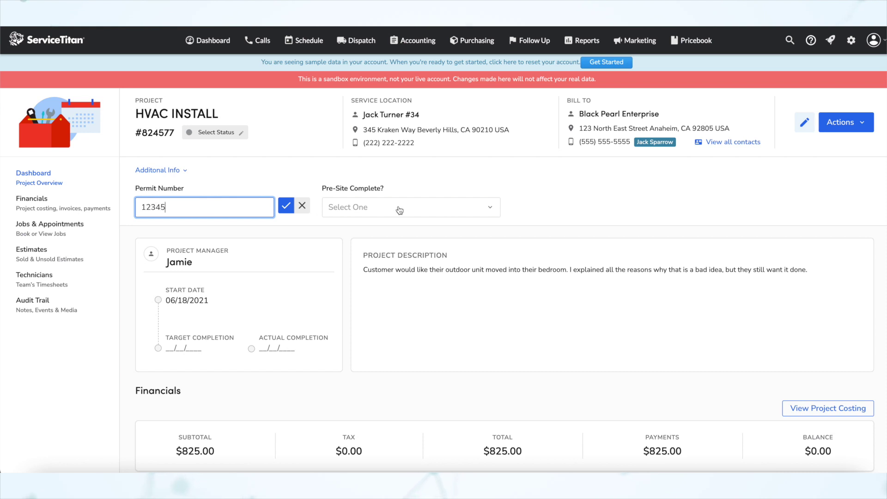
pyautogui.click(399, 211)
pyautogui.click(384, 233)
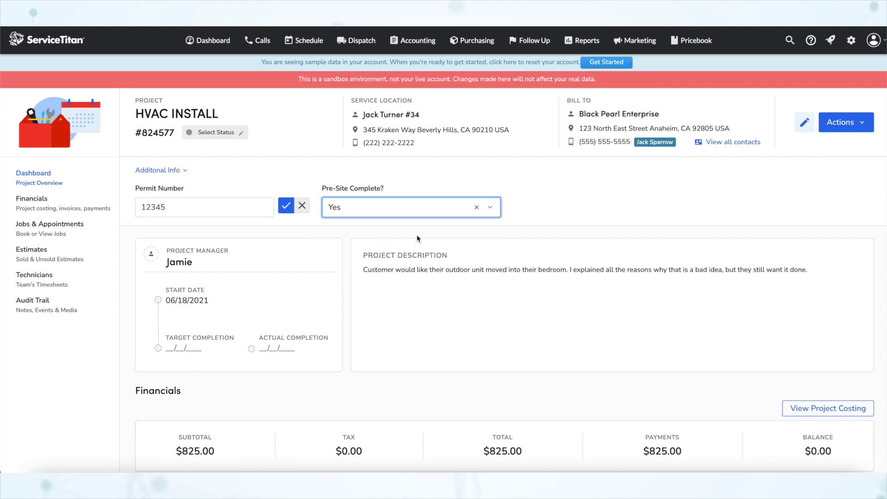
pyautogui.click(348, 240)
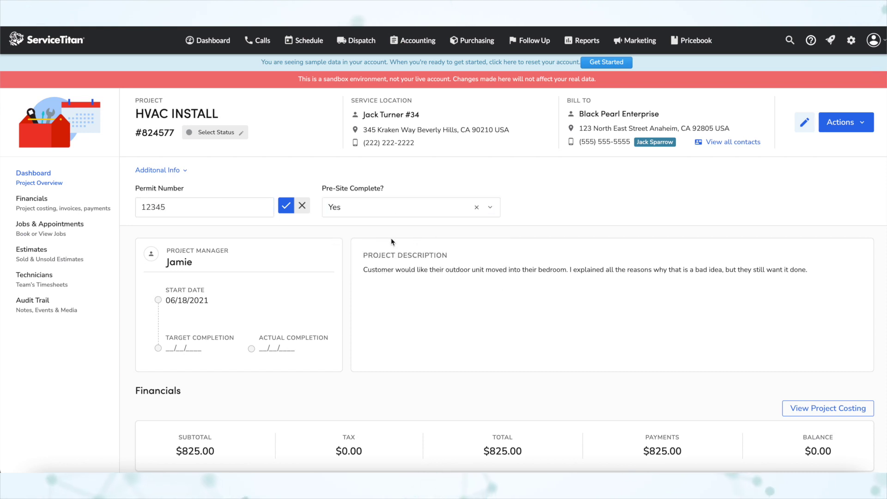
# Change the project status to In Progress and save the project.
pyautogui.click(210, 132)
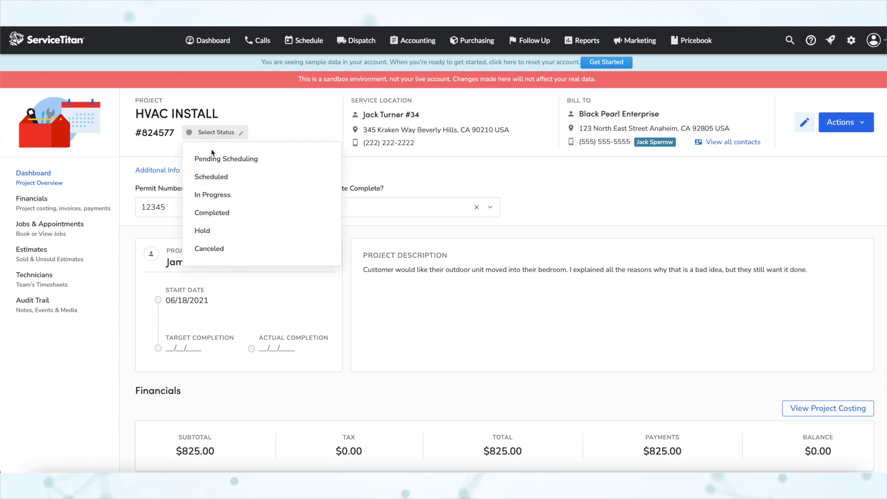
pyautogui.click(224, 194)
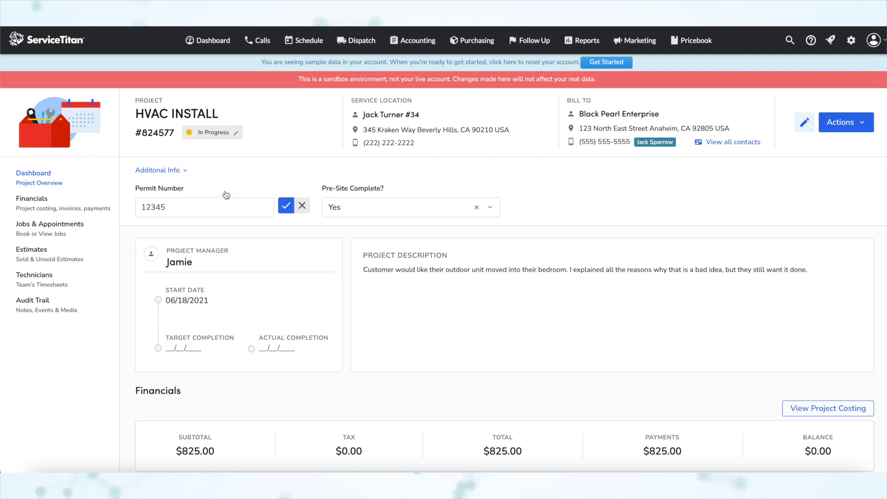
pyautogui.click(803, 122)
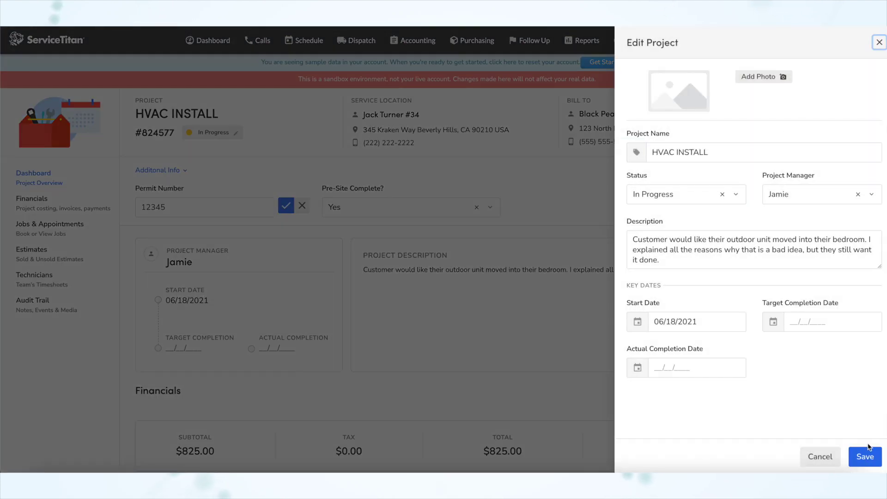
pyautogui.click(867, 455)
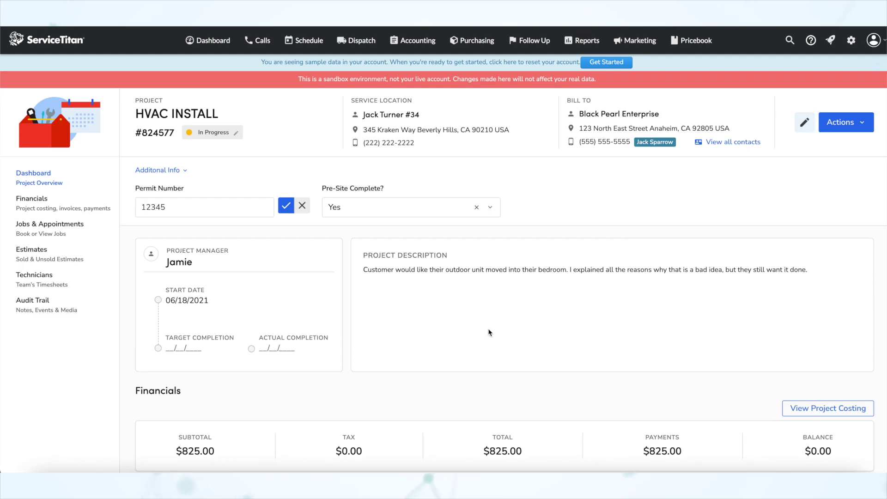